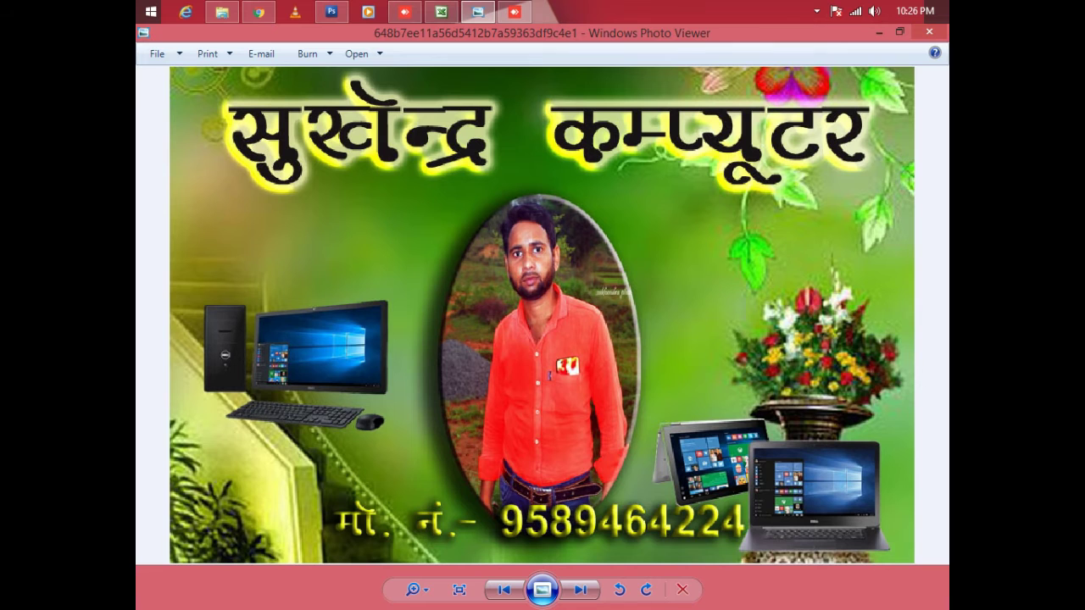
Step: Fit the photo to the window, zoom in one step, then switch to Excel
key("ctrl+0")
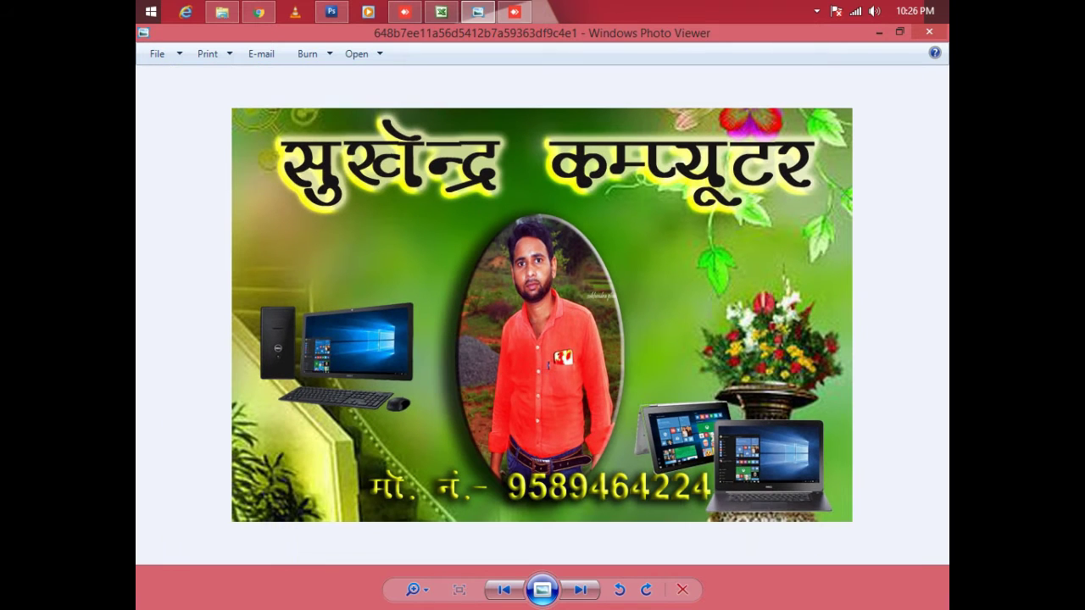
key("ctrl+plus")
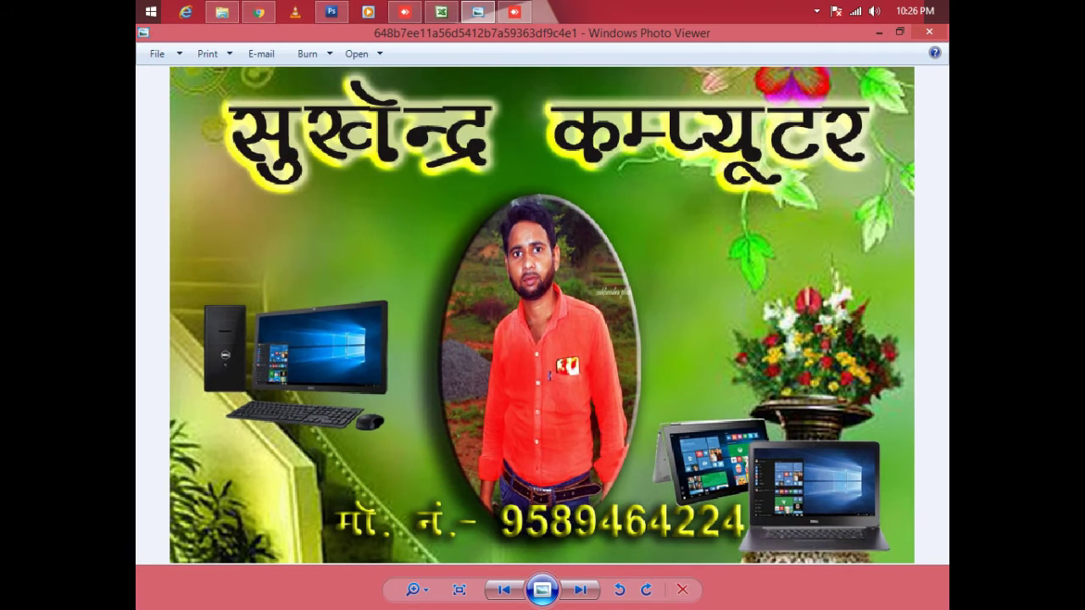
left_click(440, 12)
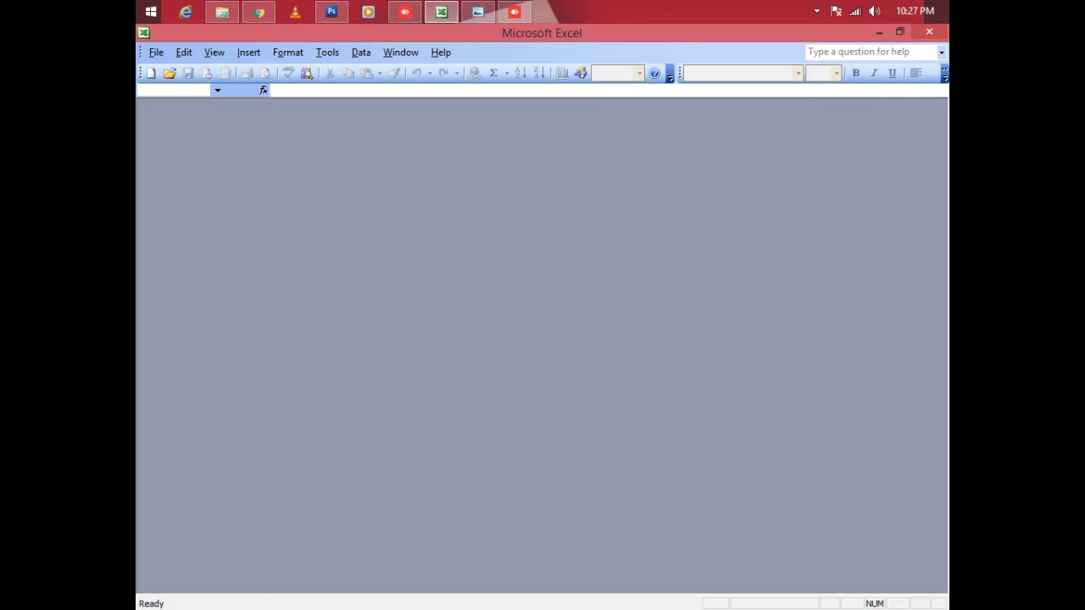
Step: Open the File menu in the empty Excel window
left_click(156, 52)
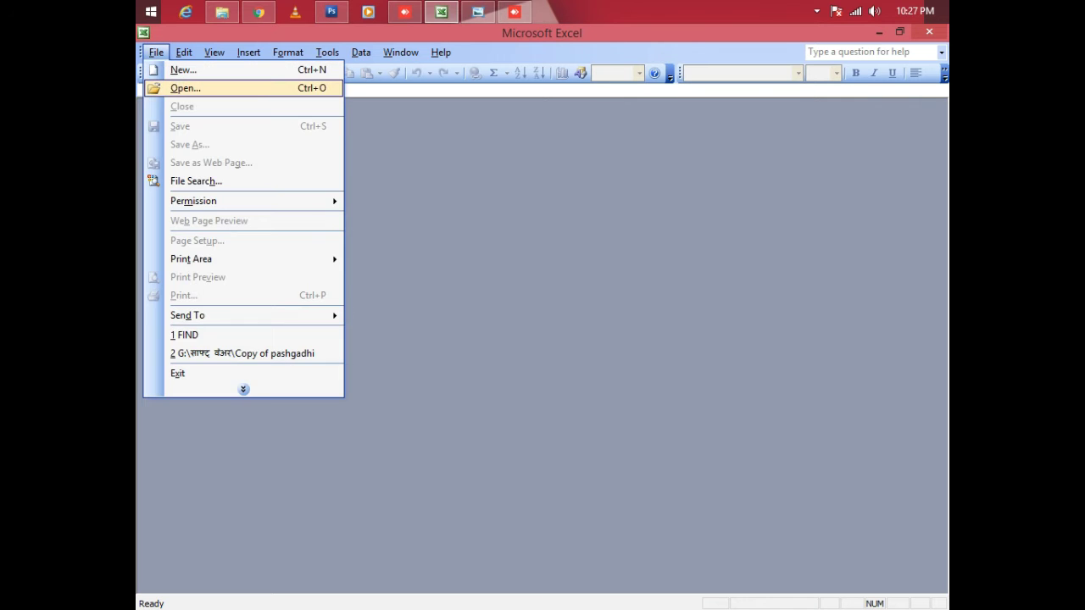
Step: Open the FIND workbook from the Desktop
left_click(173, 88)
left_click(257, 212)
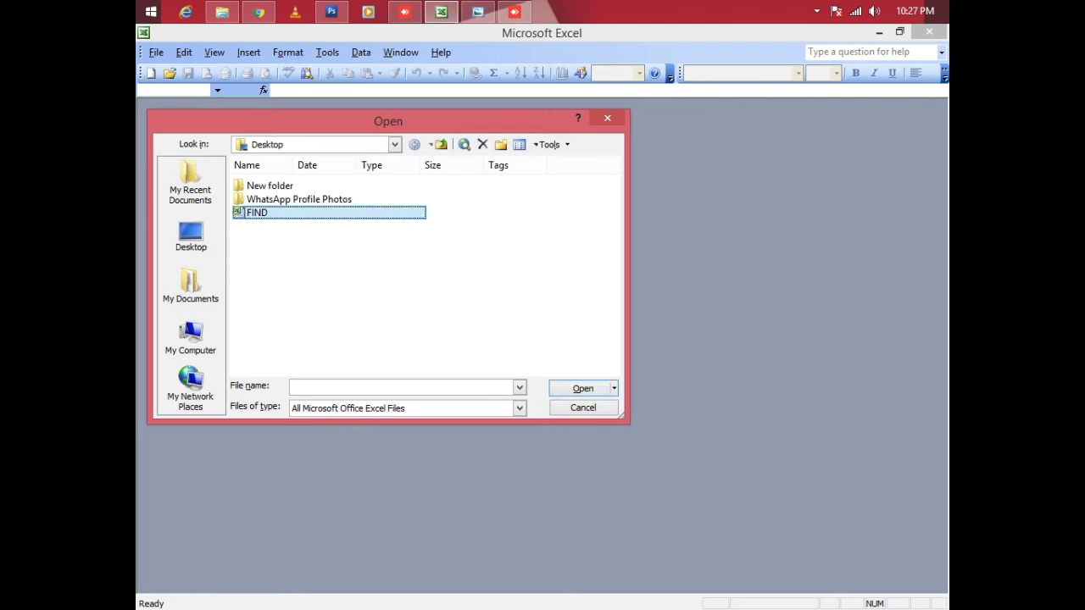
key("Return")
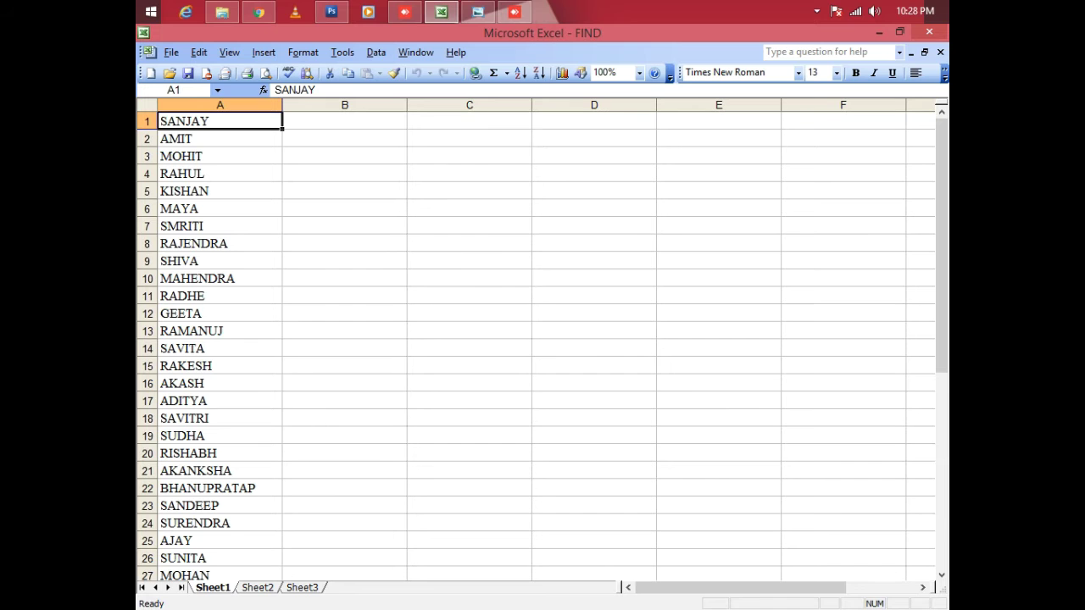
Step: Select the RAHUL cell and bring up Find and Replace from the Edit menu
left_click(220, 243)
left_click(220, 173)
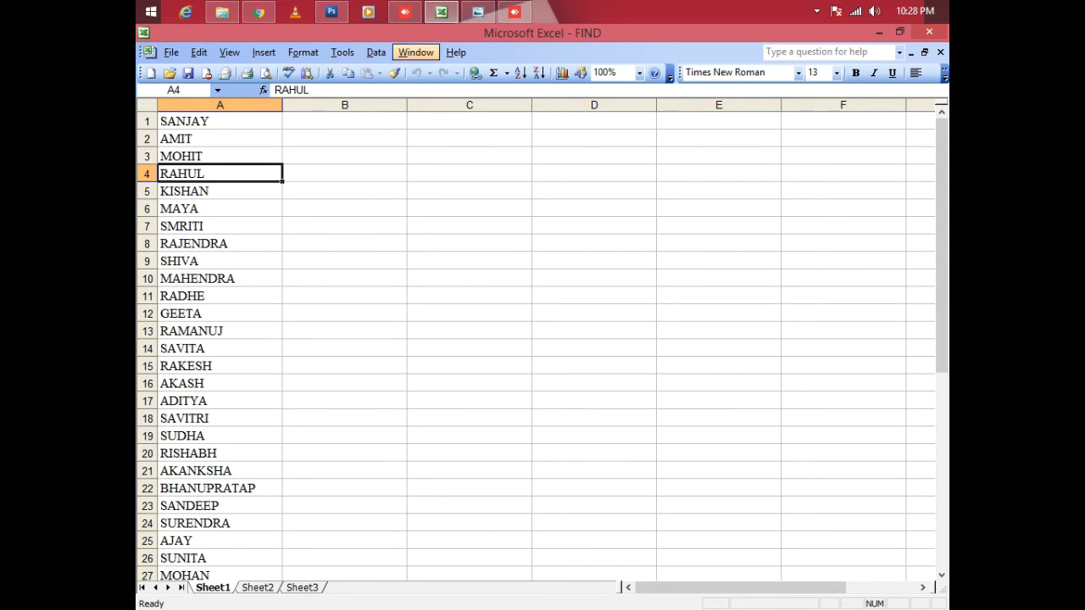
left_click(198, 52)
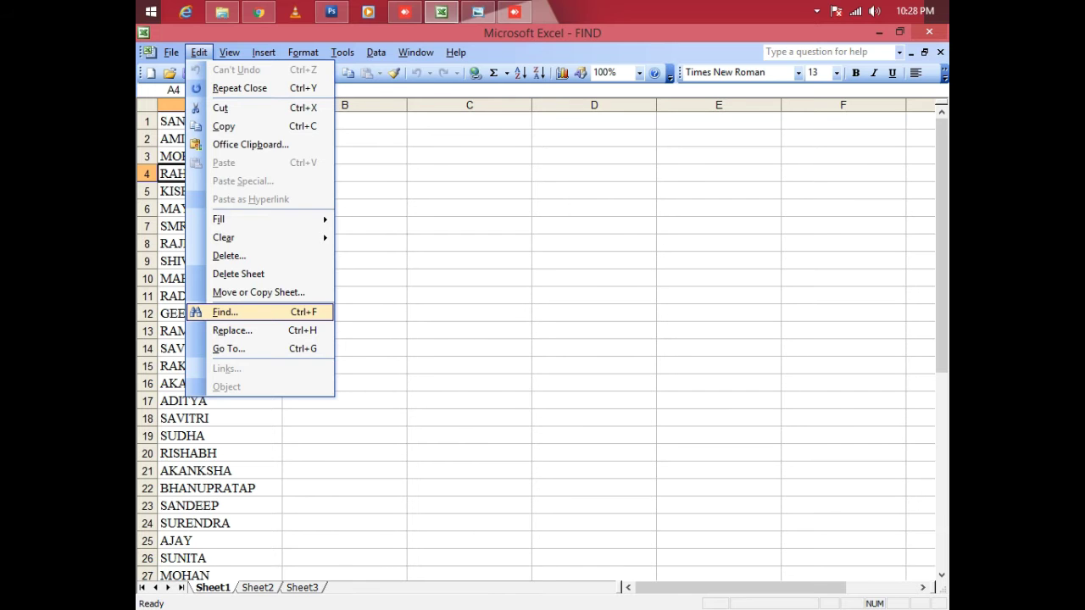
left_click(224, 312)
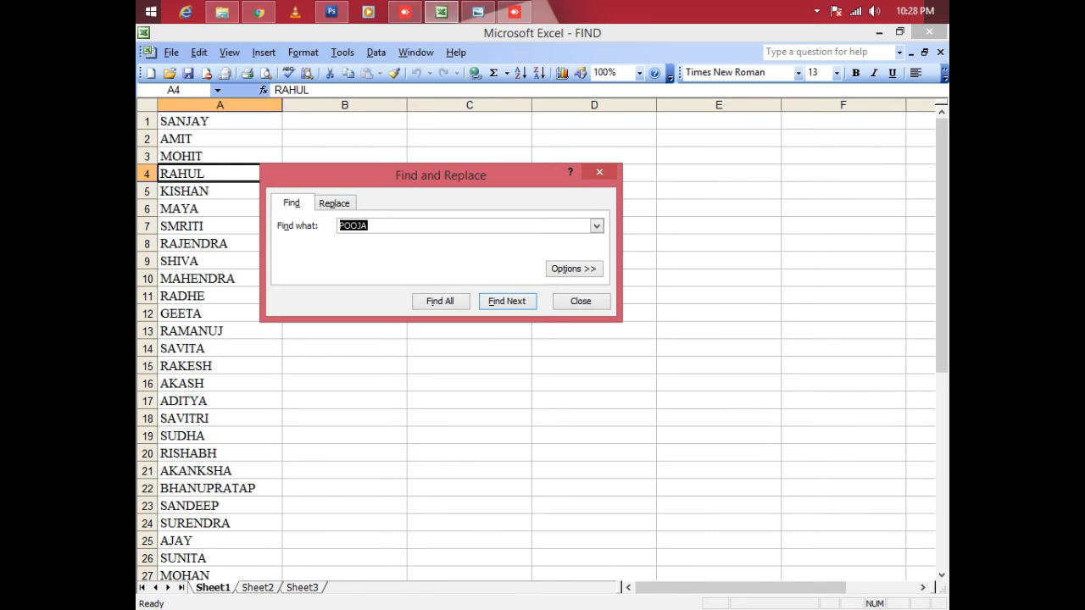
Step: Clear the old search term POOJA from the Find what box
key("BackSpace")
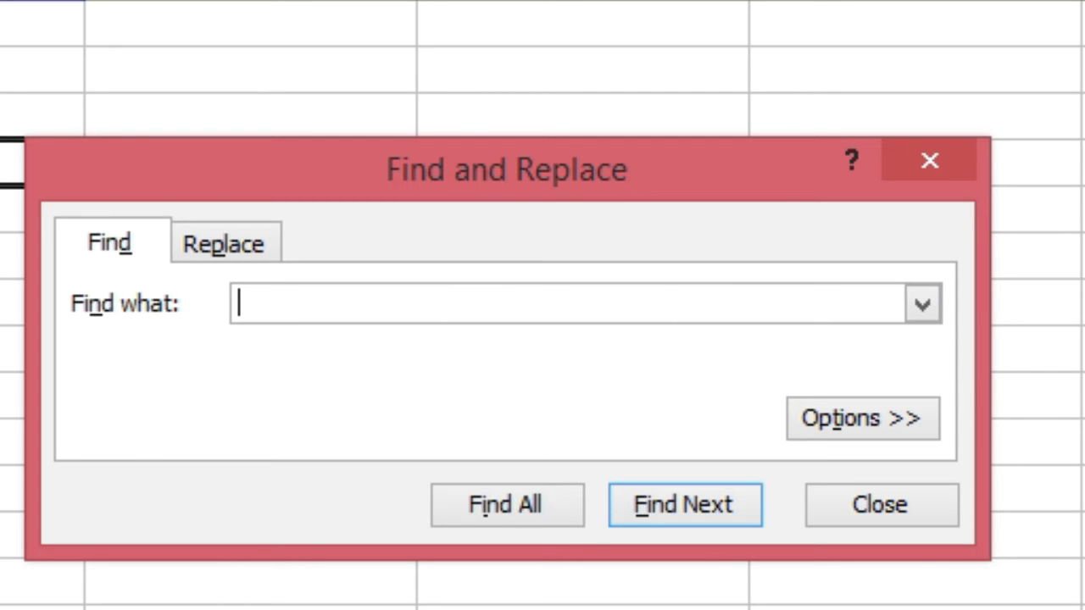
Step: Search for rajesh, then for smriti, jumping to its cell A7
type("rajesh")
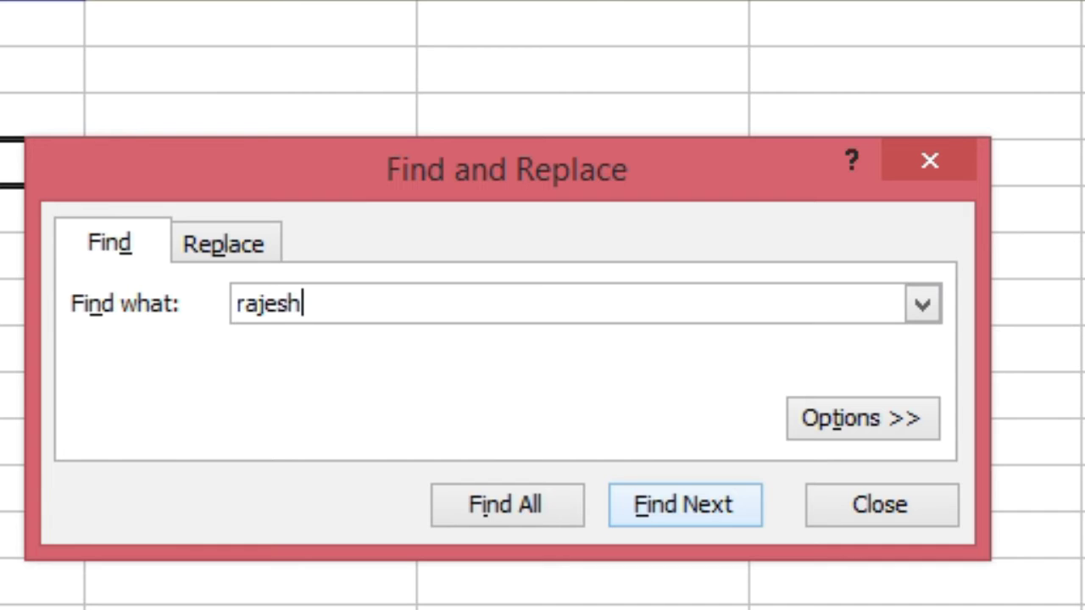
key("Return")
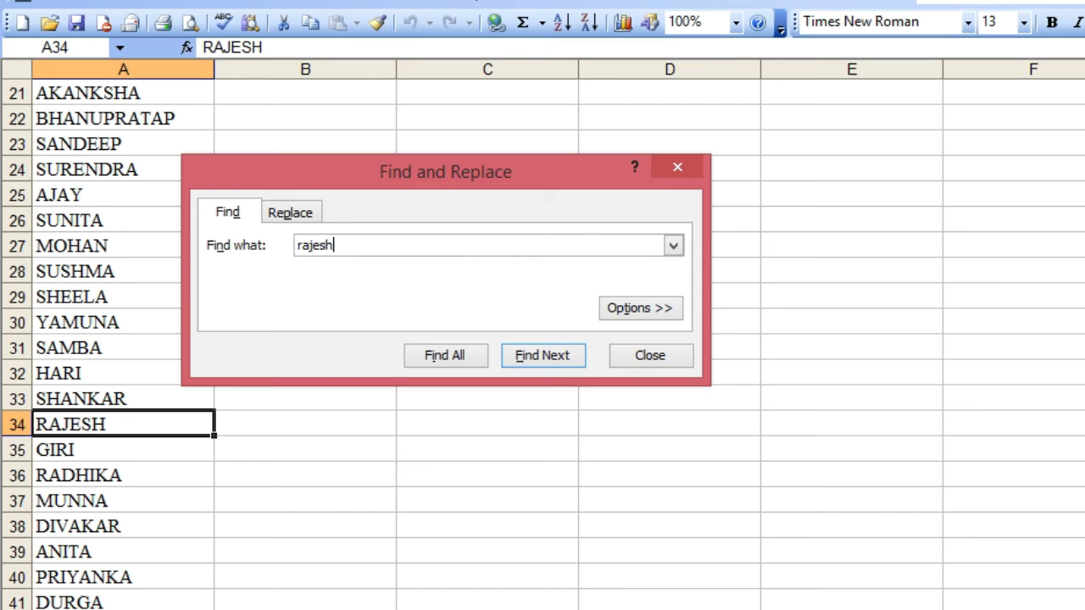
key("shift+Left")
key("shift+Left")
key("shift+Left")
key("shift+Left")
key("shift+Left")
type("smriti")
key("Return")
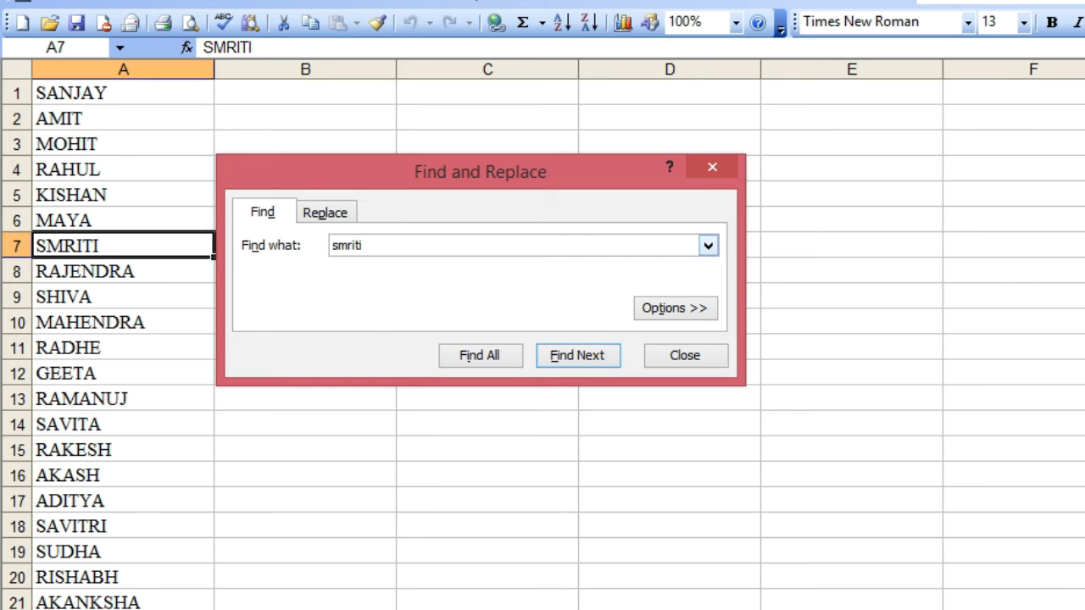
key("Return")
Step: Switch to the Replace tab and find rajendra in cell A8
key("ctrl+h")
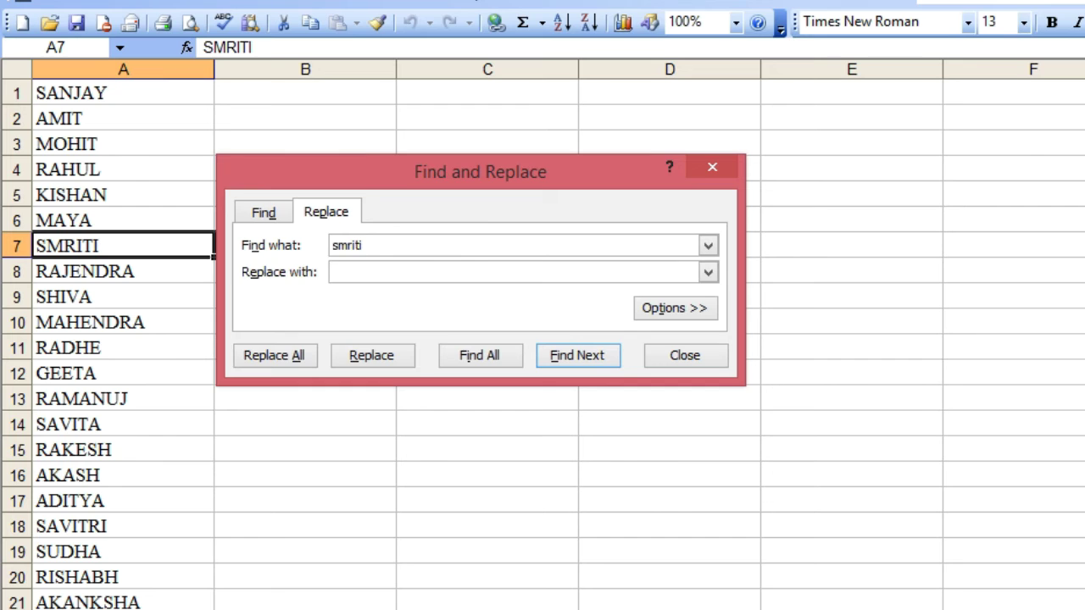
key("BackSpace")
type("rajendra")
key("Return")
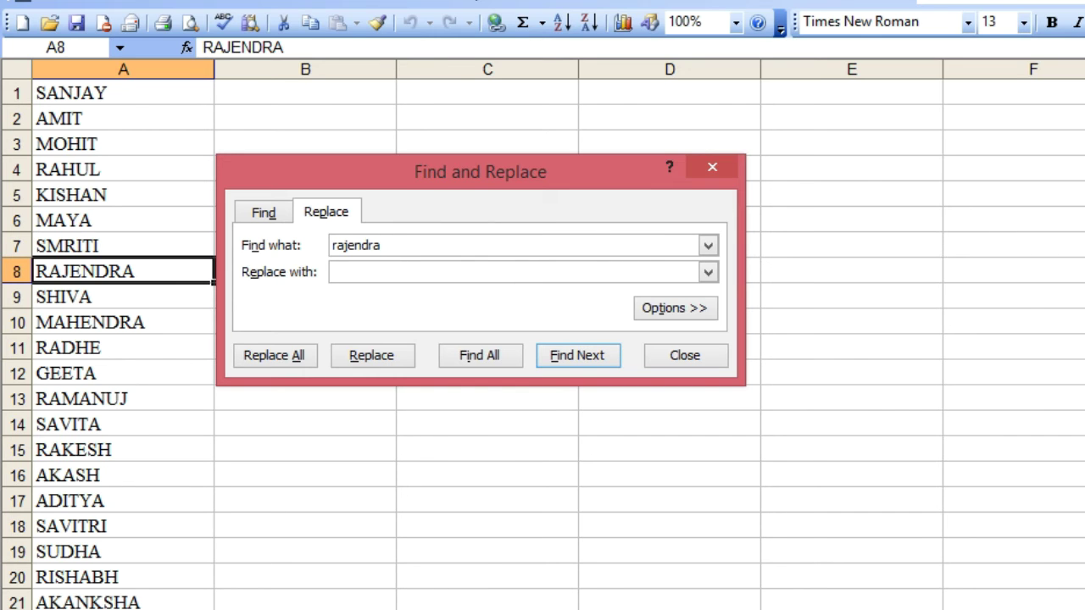
double_click(356, 245)
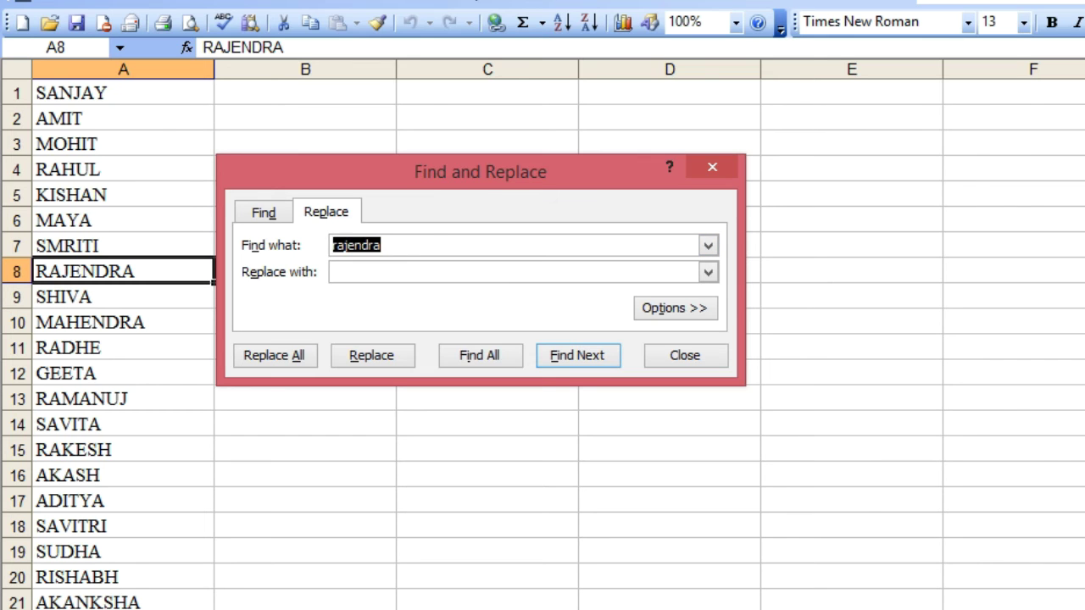
Step: Search for sandeep, locating it in cell A23, and move into the Replace with box
type("sandee")
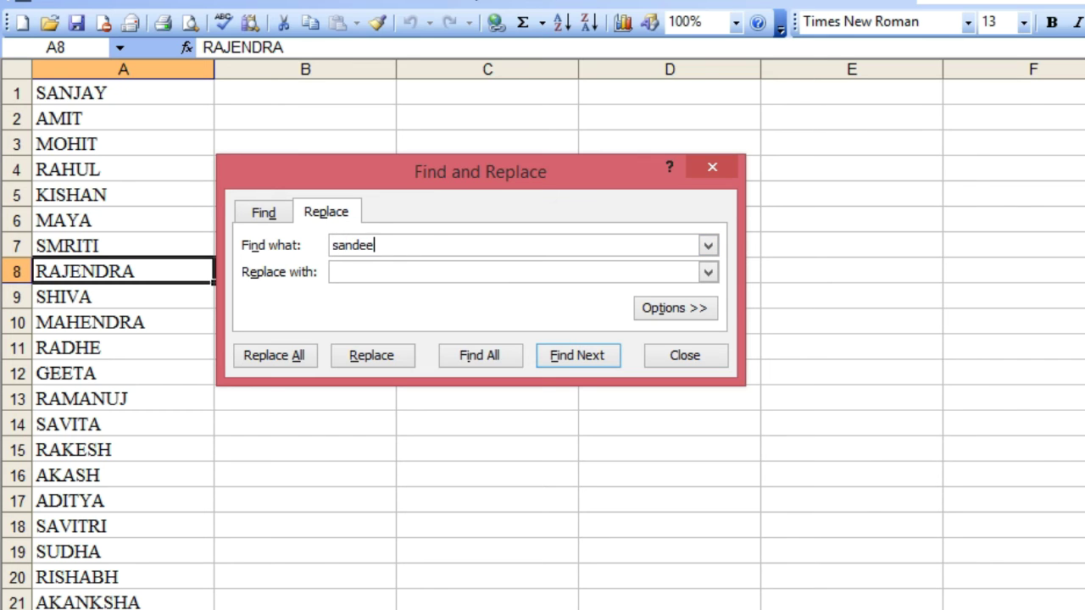
type("p")
key("Return")
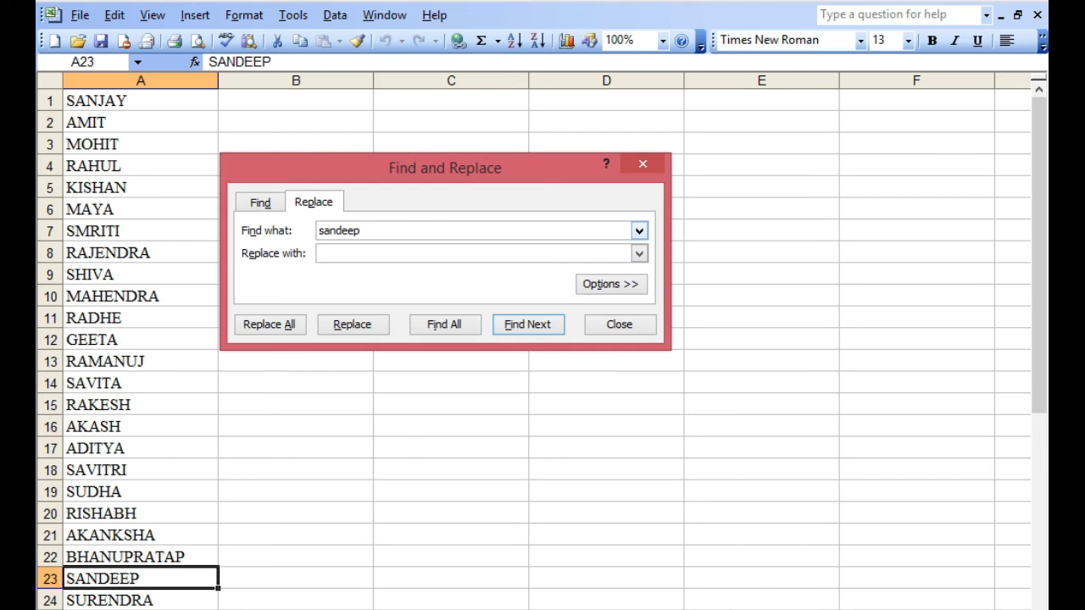
left_click(474, 253)
left_click(321, 252)
Step: Replace SANDEEP in A23 with pradeep, then empty the Replace with box
type("pradeep")
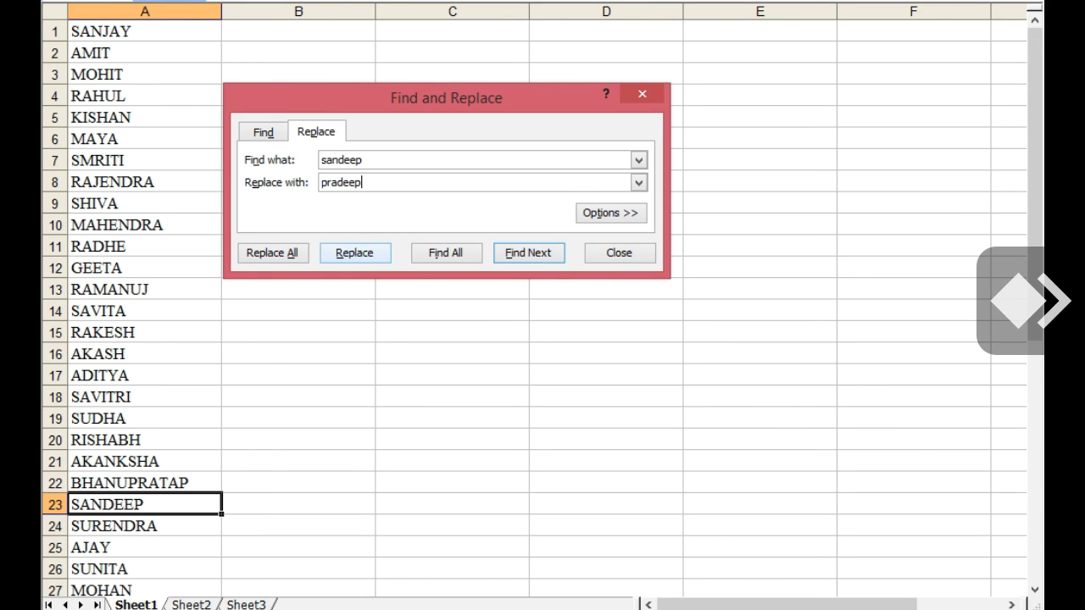
key("alt+r")
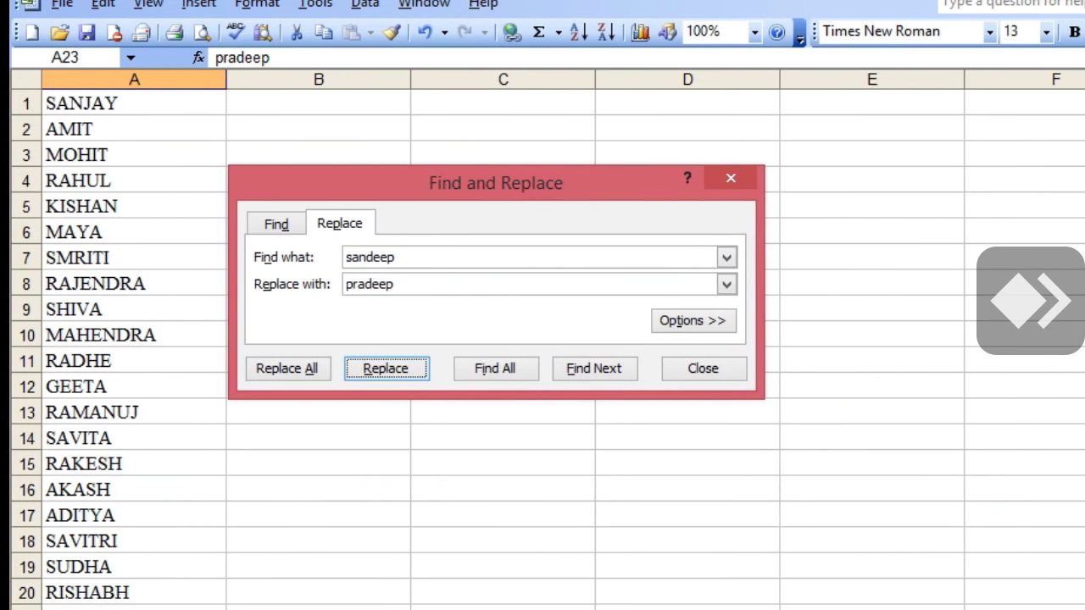
left_click(396, 257)
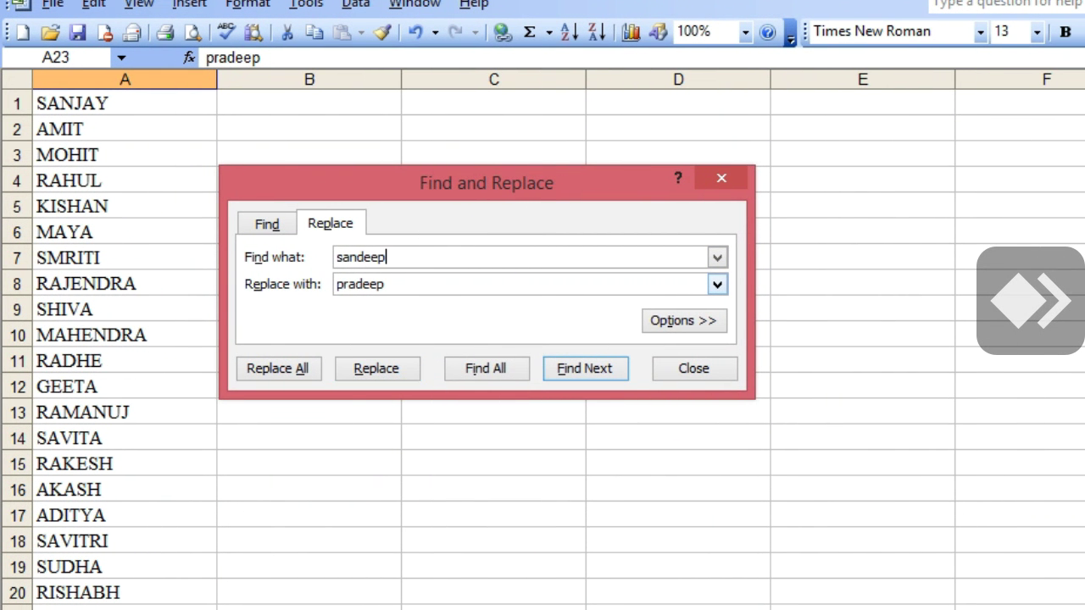
key("Tab")
key("BackSpace")
left_click(394, 257)
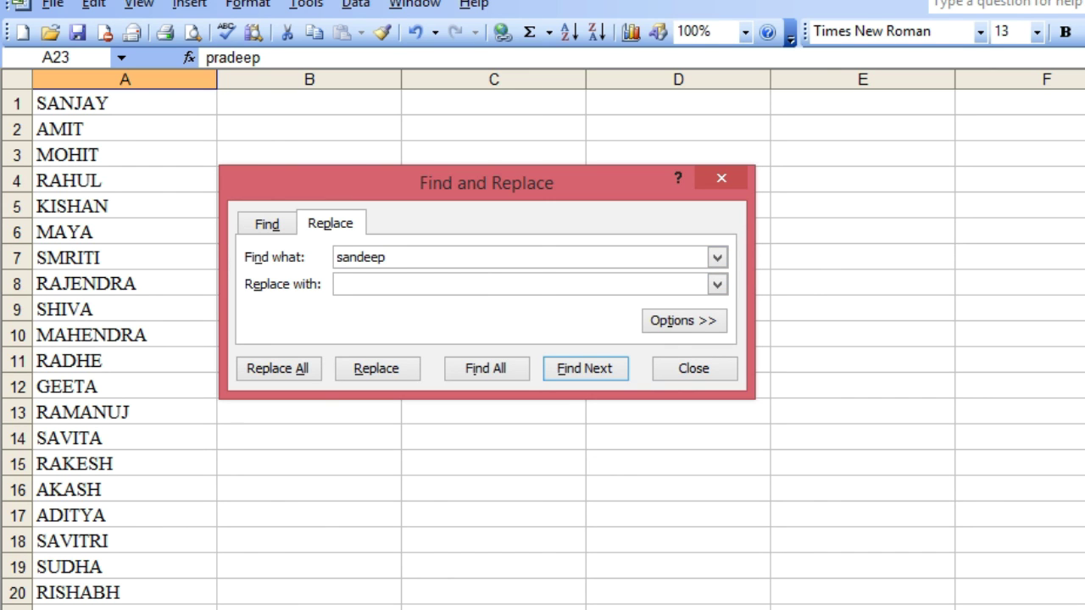
Step: Find shiva and Replace All with uma, dismissing the 1-replacement message
key("BackSpace")
key("BackSpace")
key("BackSpace")
key("BackSpace")
type("shiva")
key("Return")
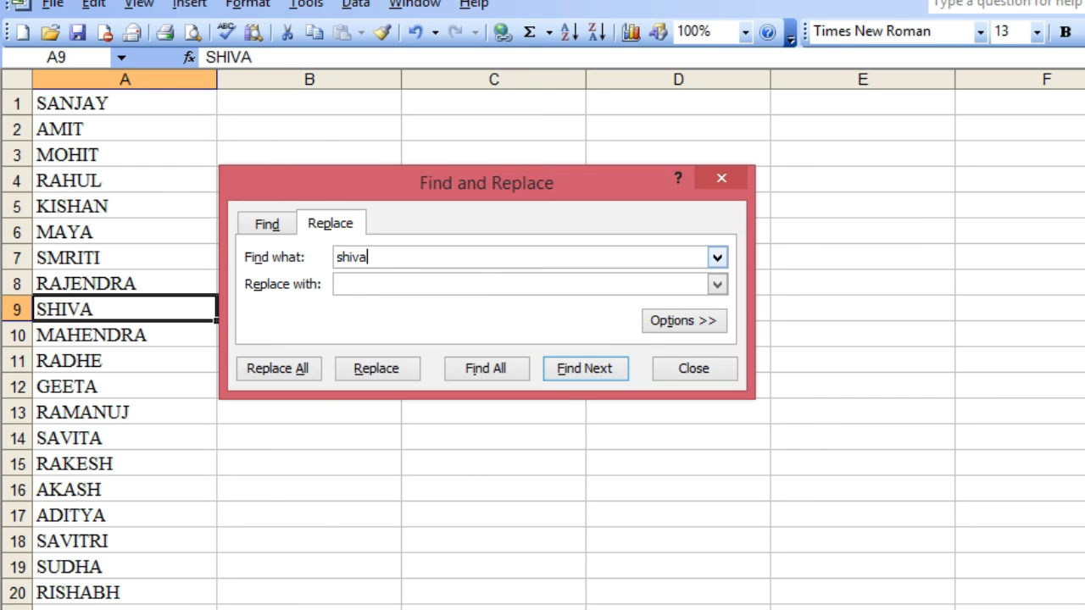
left_click(338, 284)
type("uma")
left_click(277, 368)
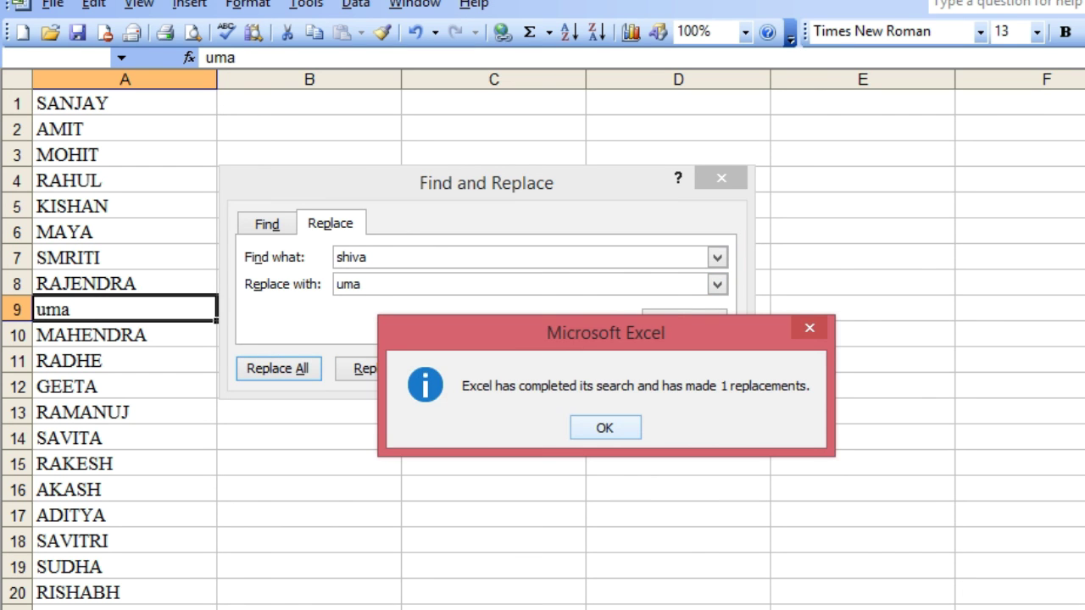
key("Return")
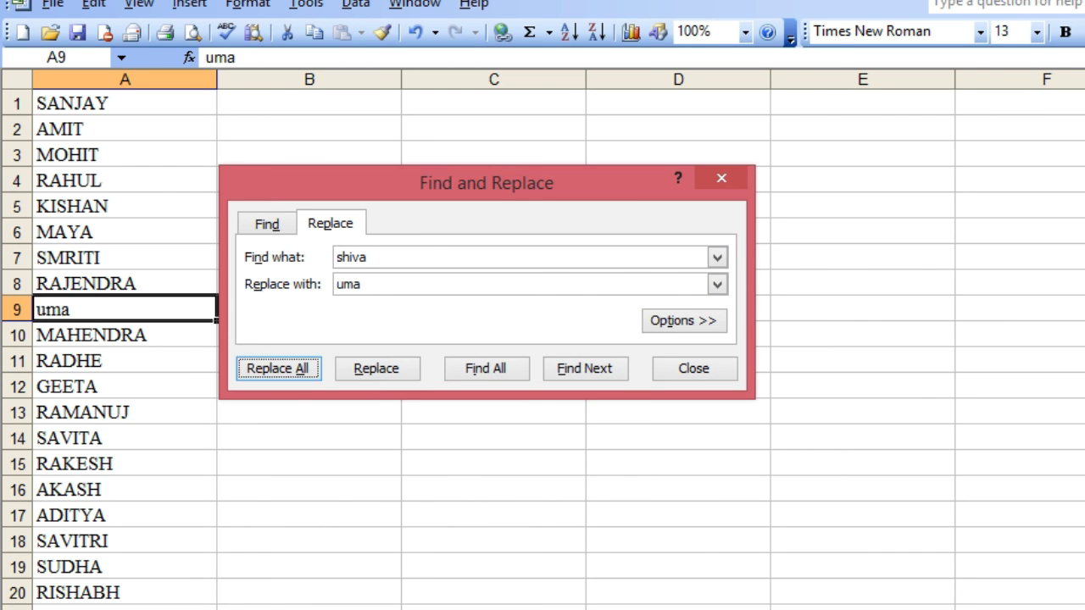